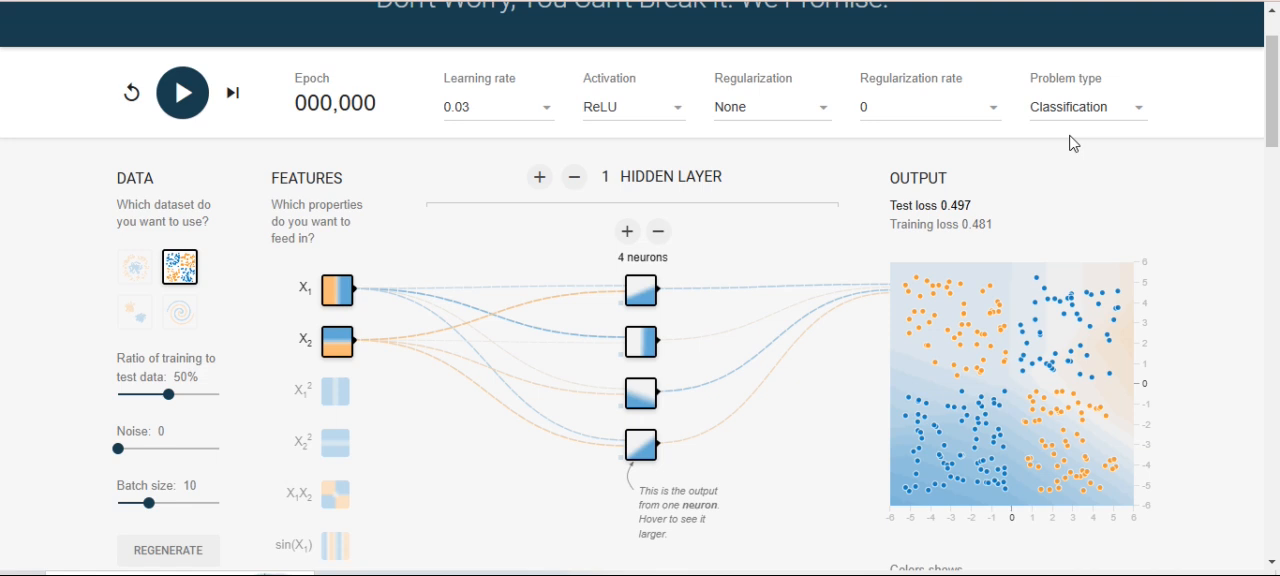
- Preview each of the four classification datasets and select the circle dataset for training
left_click(138, 270)
left_click(171, 279)
left_click(136, 312)
left_click(180, 308)
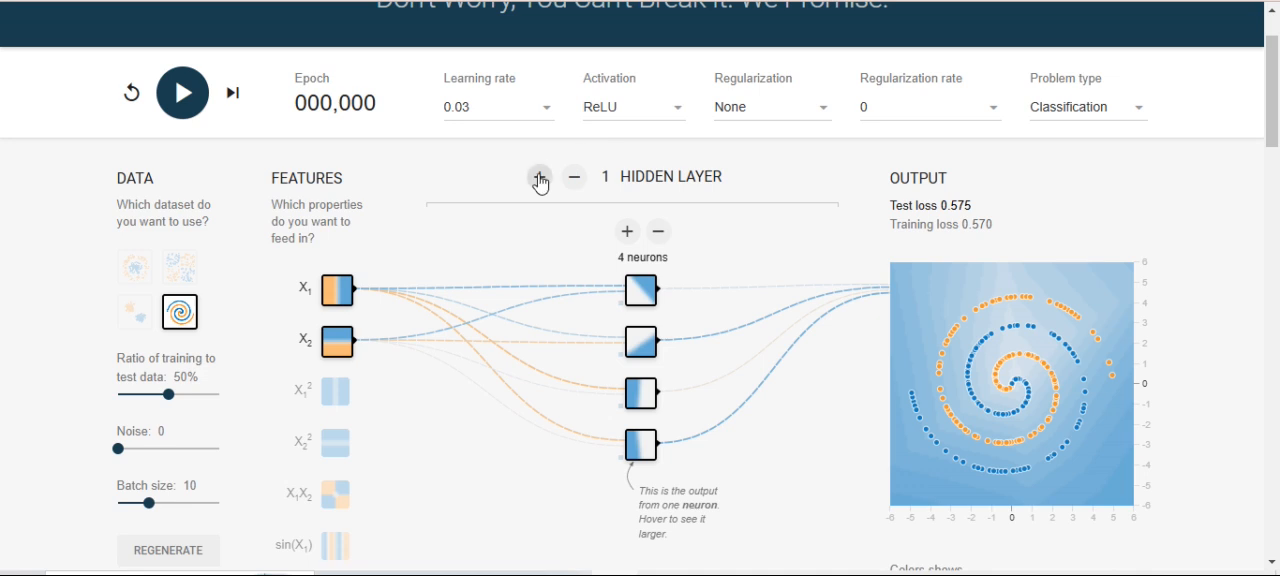
left_click(135, 268)
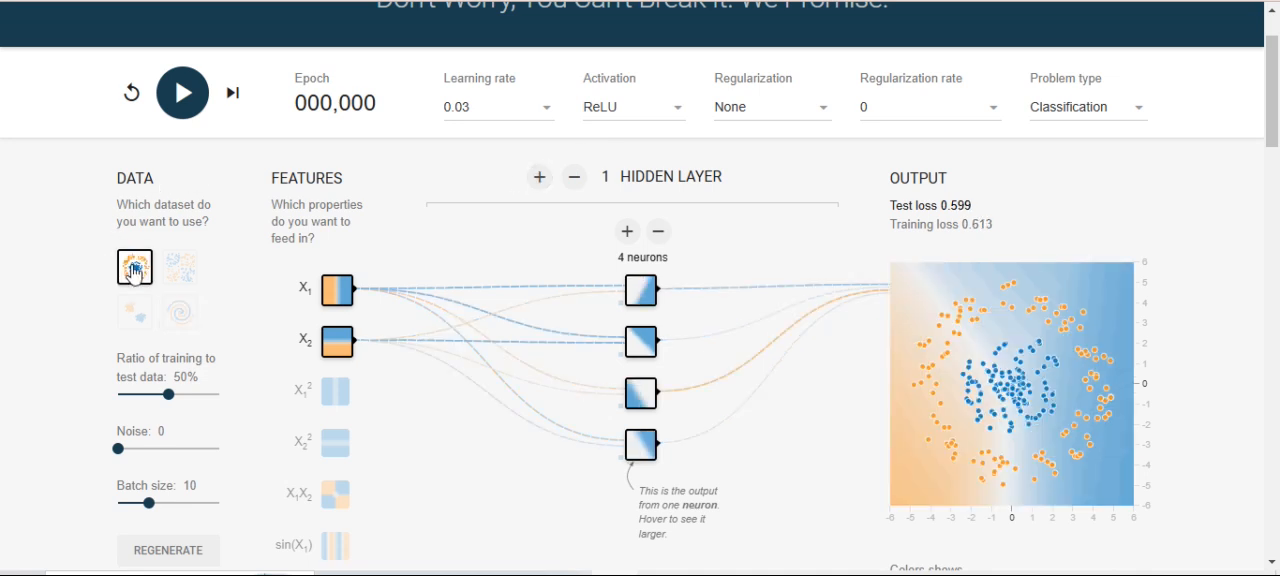
- Expand the network to four hidden layers, with six neurons in the first layer and three in the second
left_click(540, 178)
left_click(541, 179)
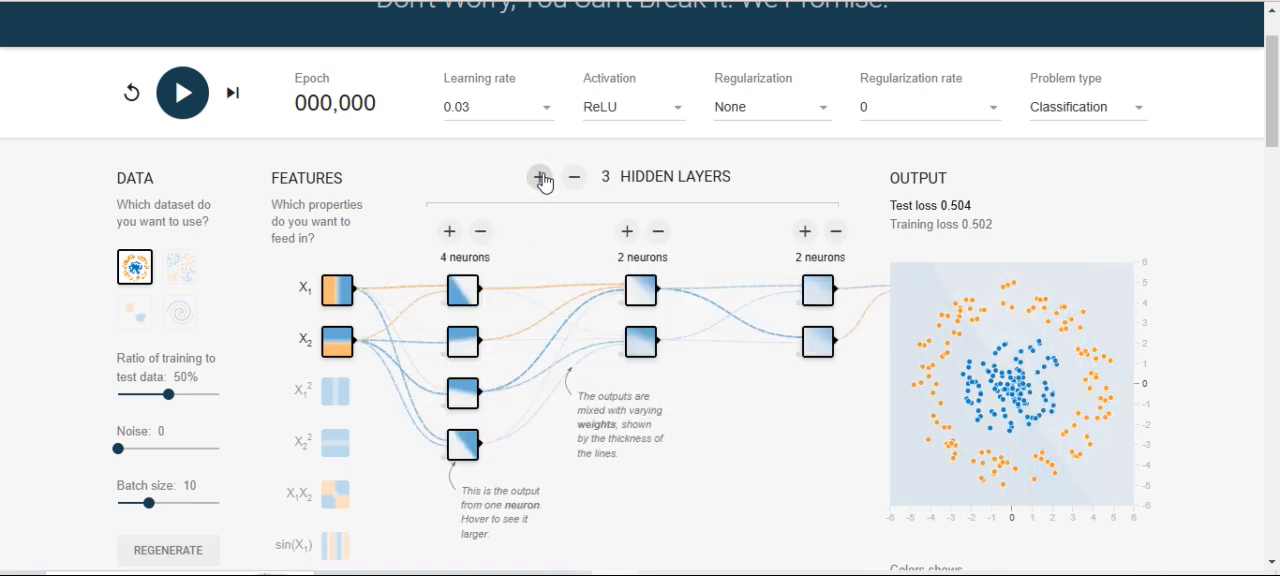
left_click(541, 179)
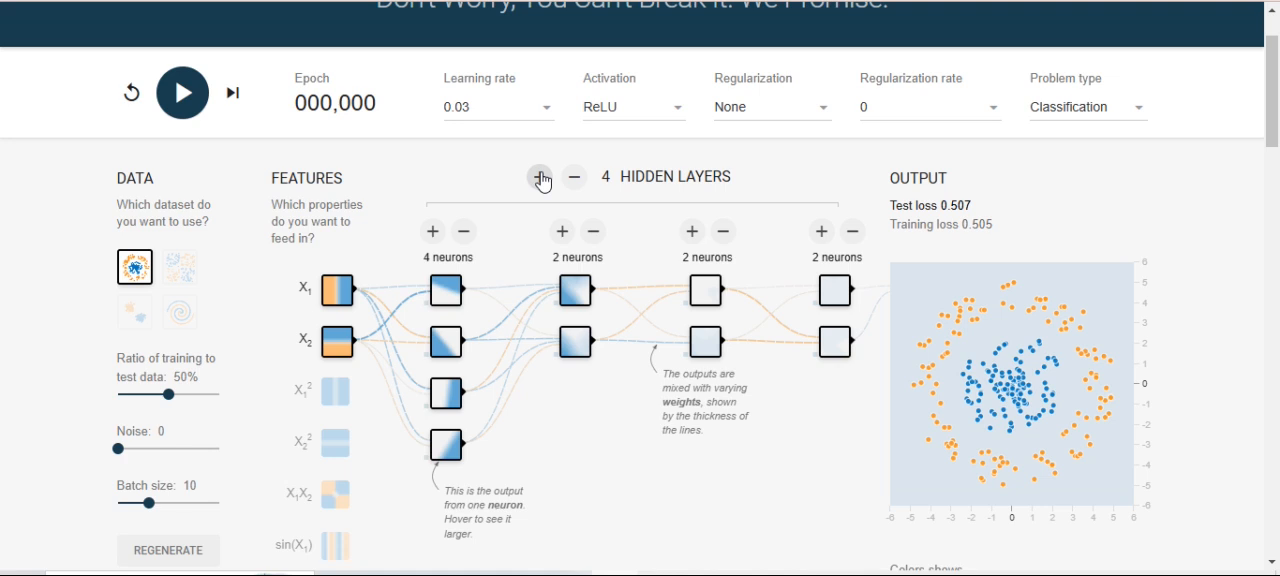
left_click(433, 232)
left_click(433, 232)
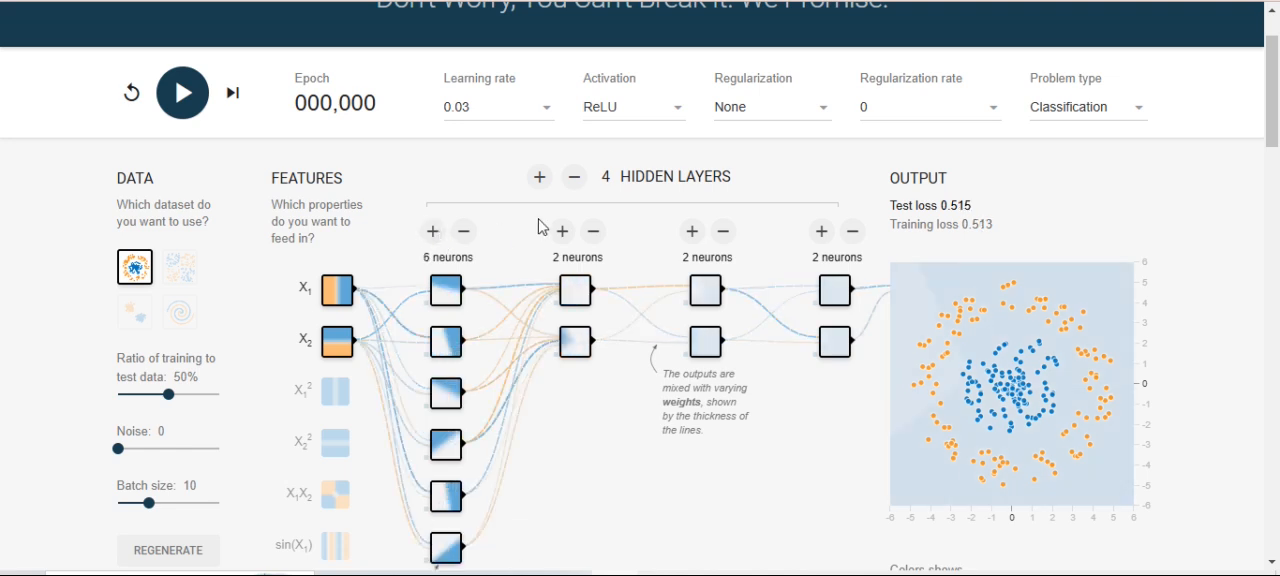
left_click(562, 231)
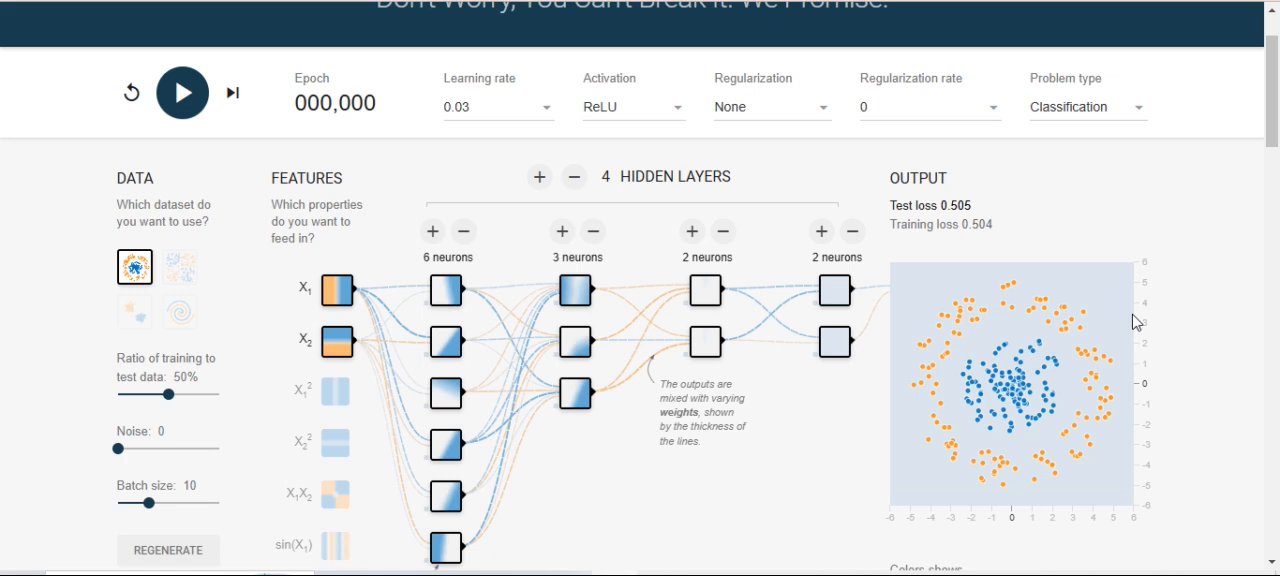
- Train the network on the circle dataset, pause at about 33 epochs, and highlight the epoch count
scroll(535, 157, "down", 1)
scroll(535, 157, "up", 1)
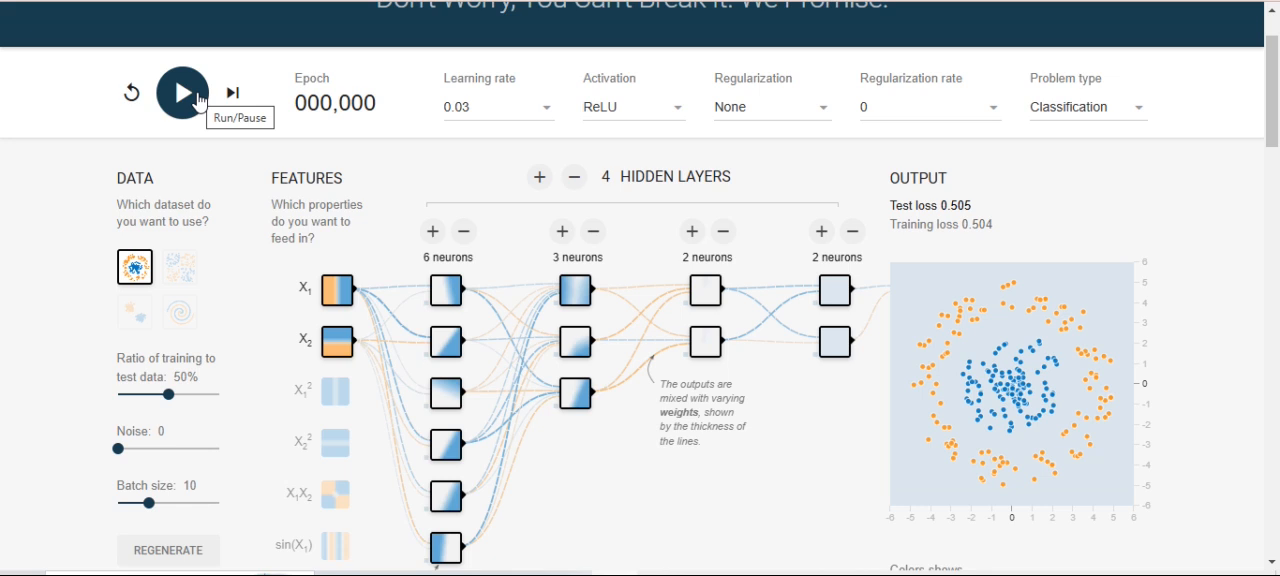
left_click(199, 100)
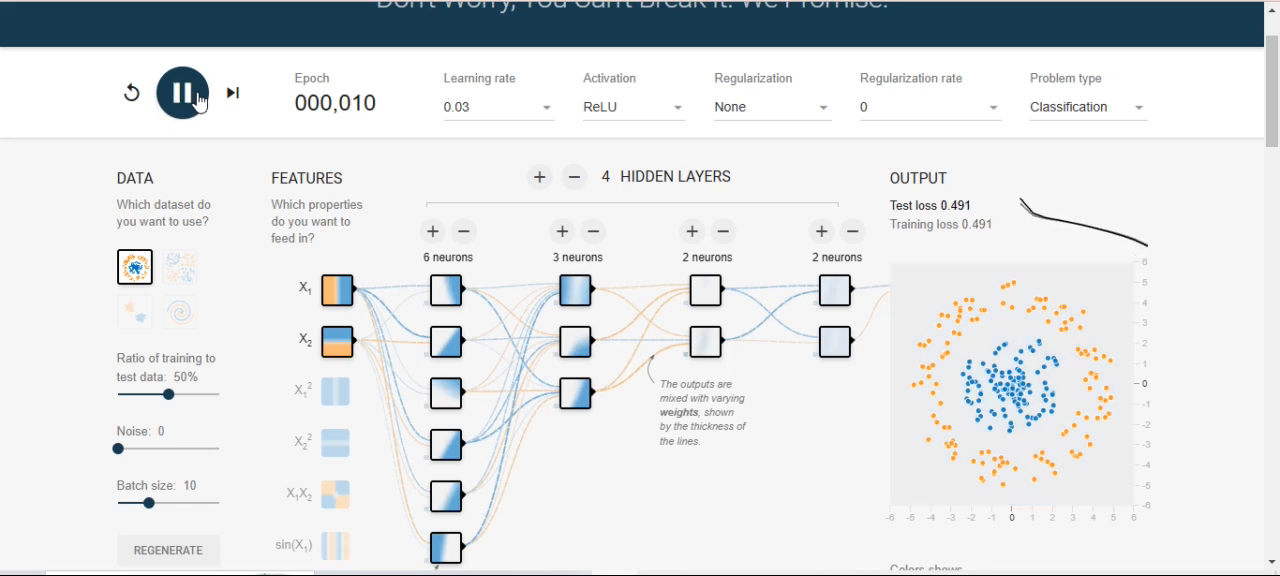
left_click(199, 100)
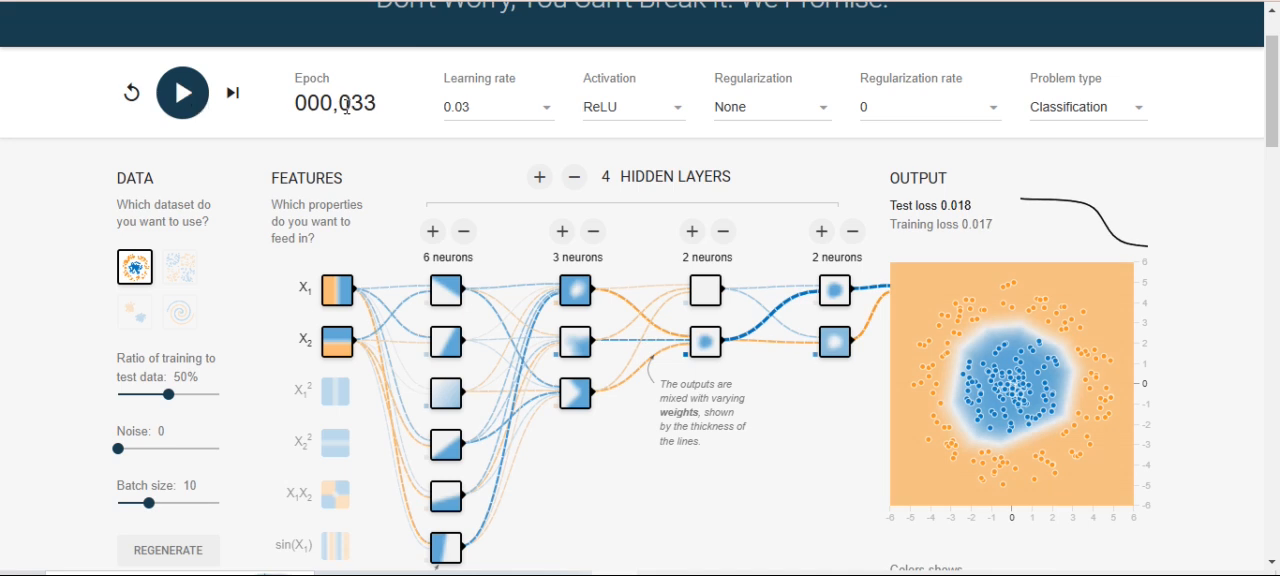
left_click_drag(339, 104, 382, 104)
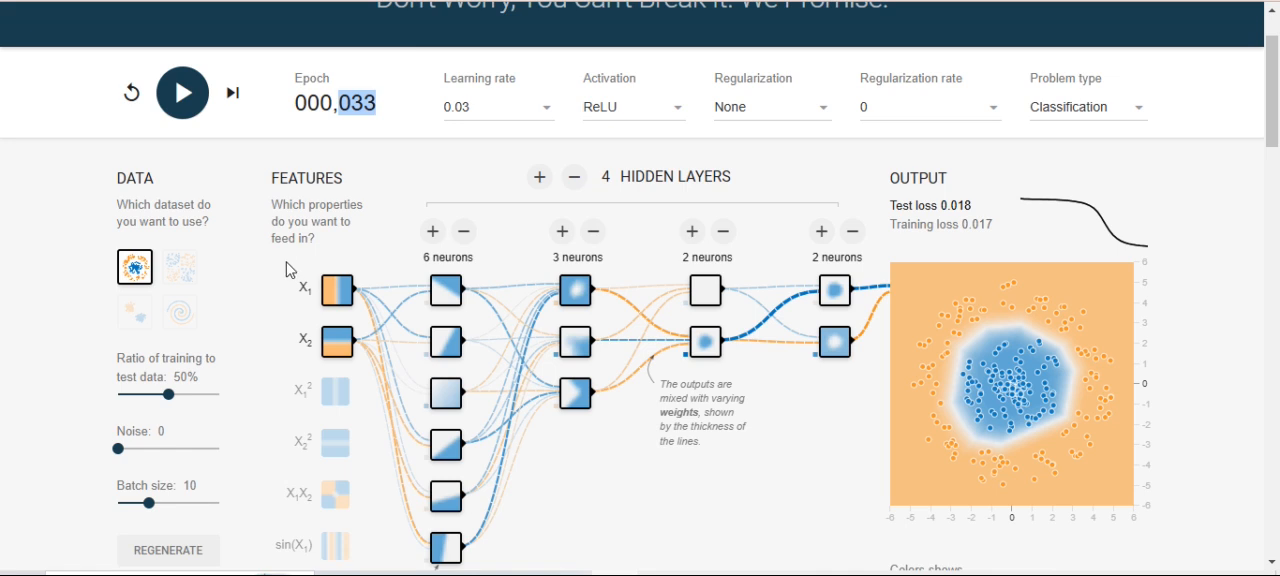
left_click(131, 268)
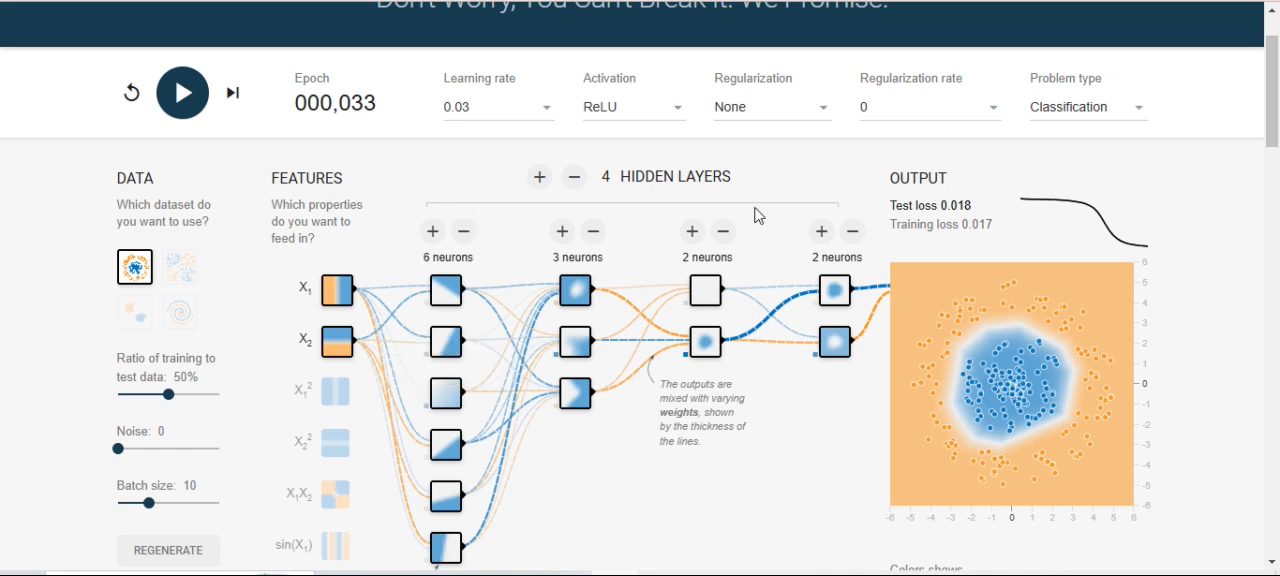
- Review the learning rate and activation options, and examine the outputs of individual neurons in the network
left_click(529, 115)
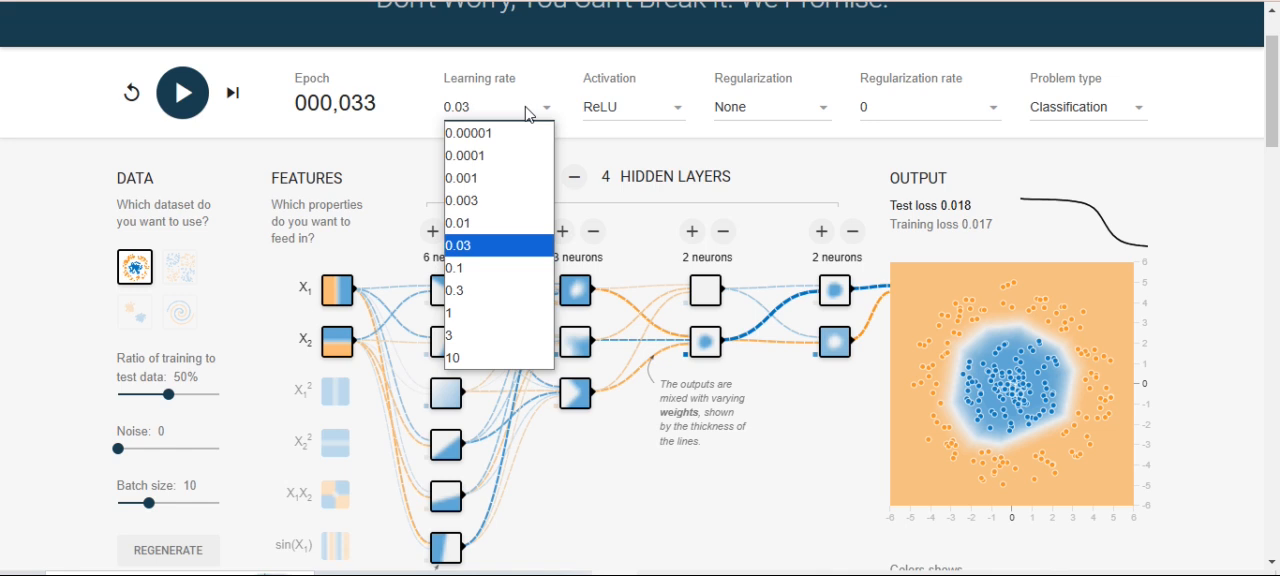
left_click(596, 110)
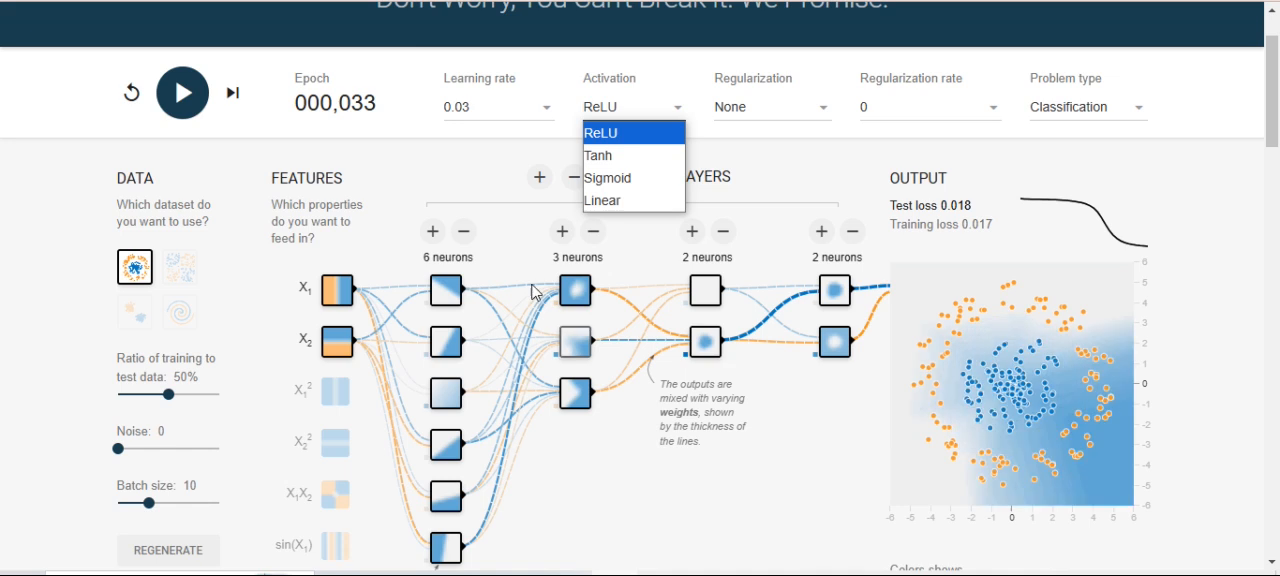
mouse_move(545, 358)
mouse_move(446, 289)
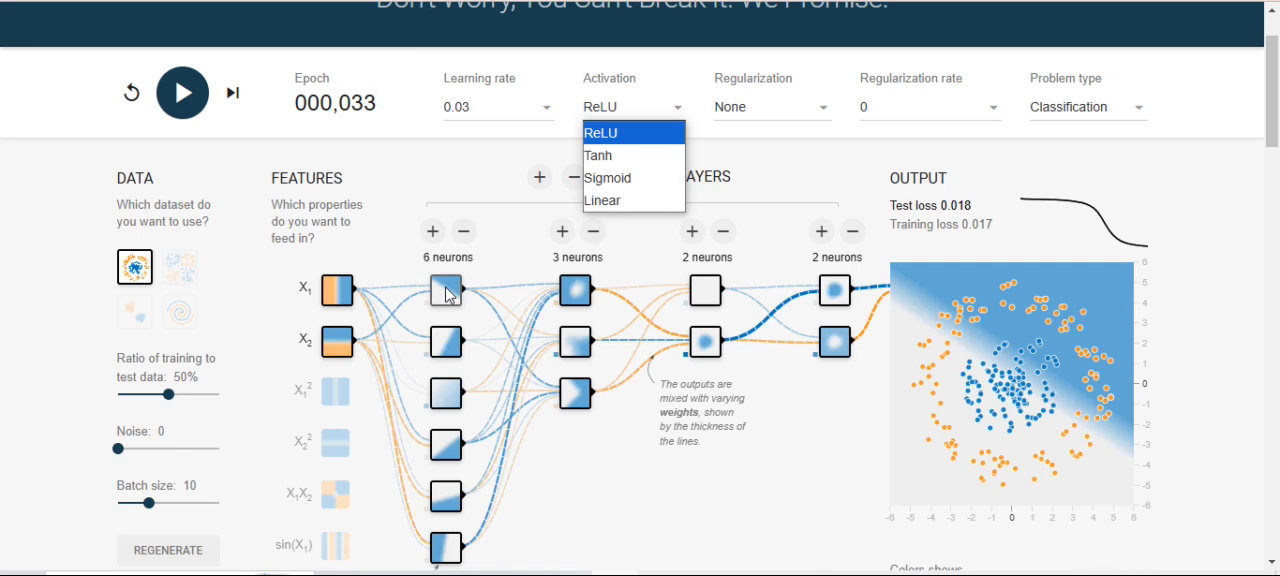
scroll(446, 293, "down", 2)
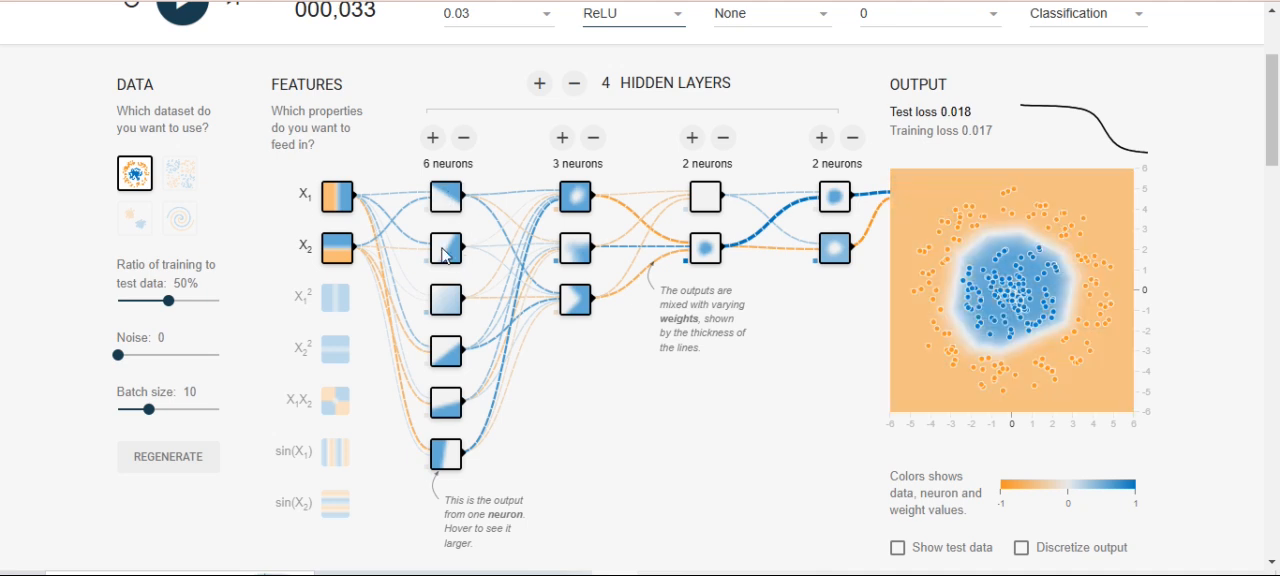
mouse_move(446, 255)
left_click_drag(382, 92, 790, 452)
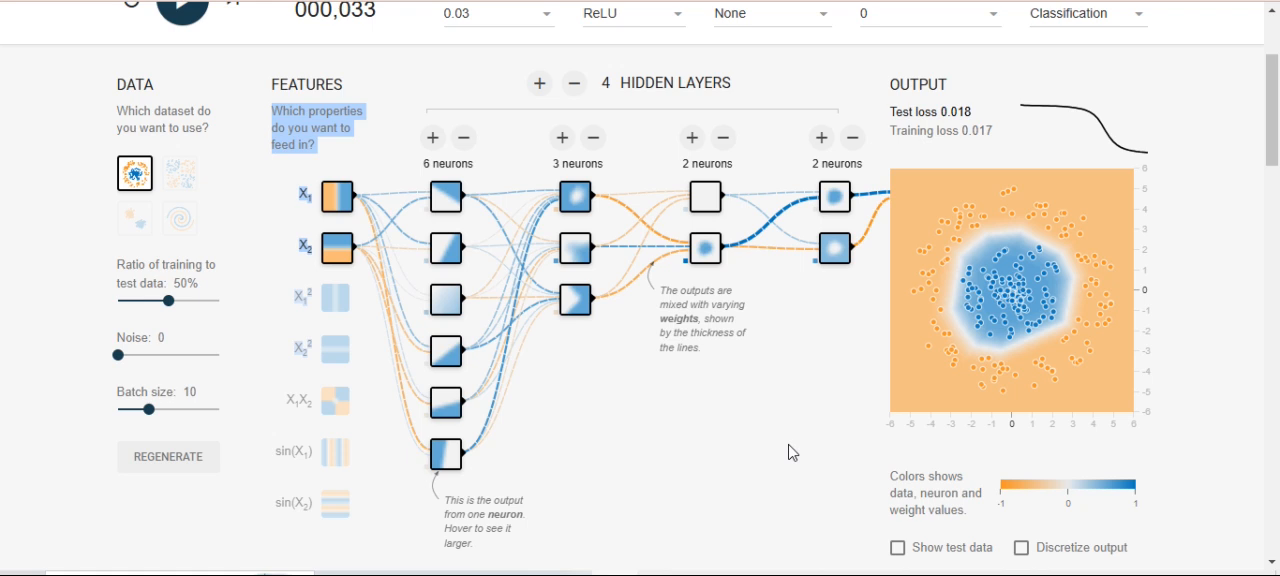
left_click(792, 452)
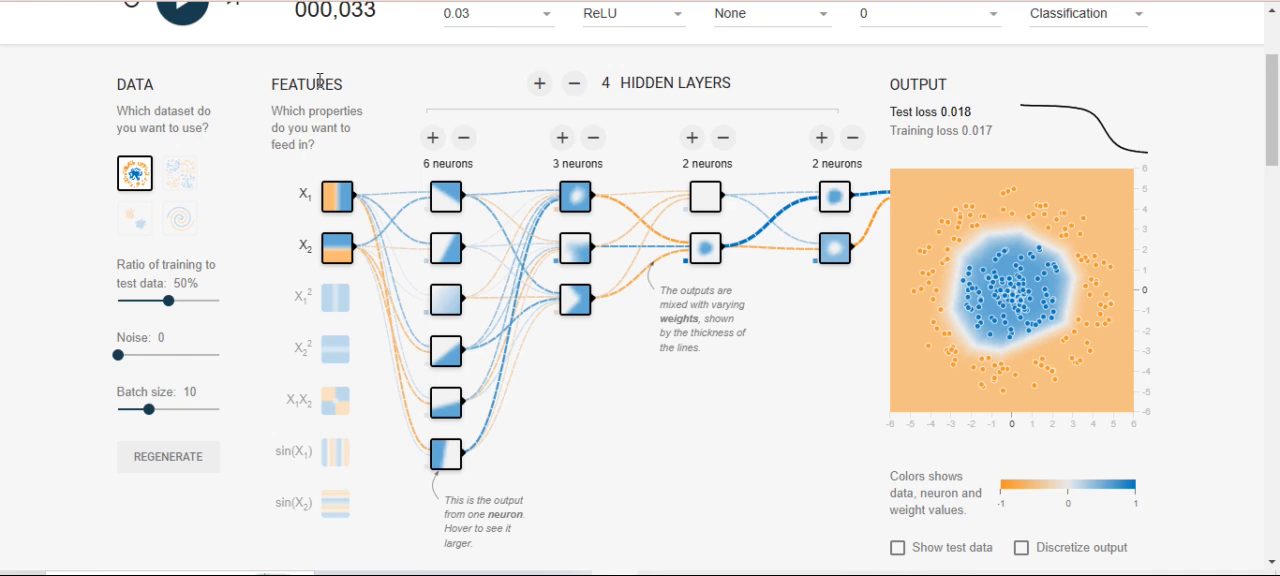
- Preview the exclusive-or dataset and switch to the Gaussian dataset with two separate clusters
scroll(320, 80, "up", 1)
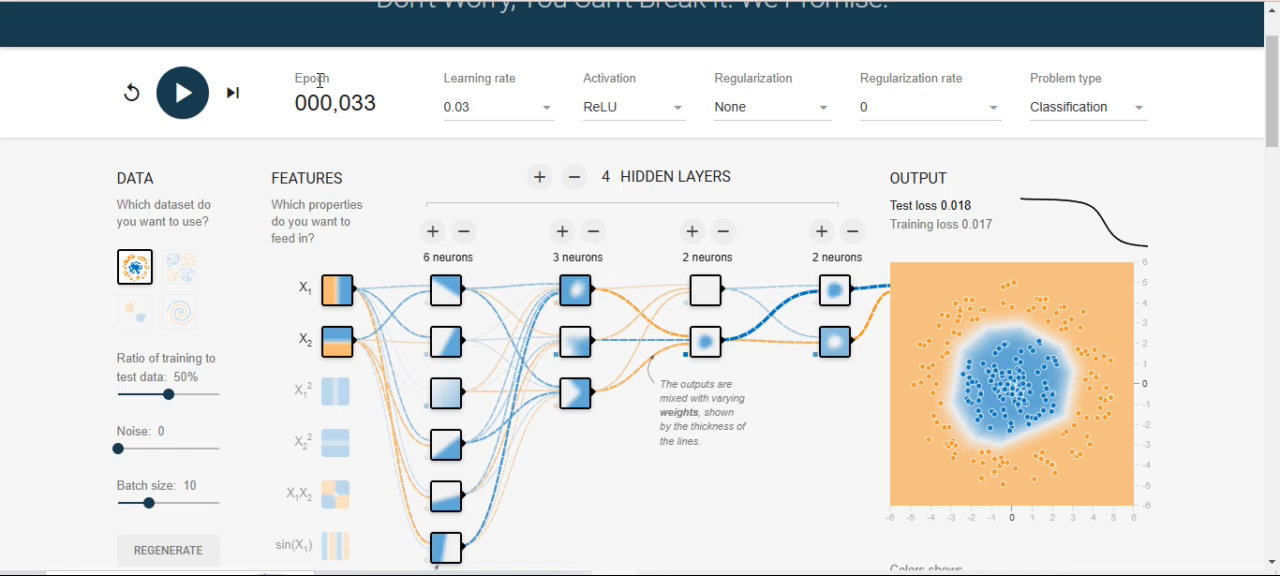
left_click(183, 270)
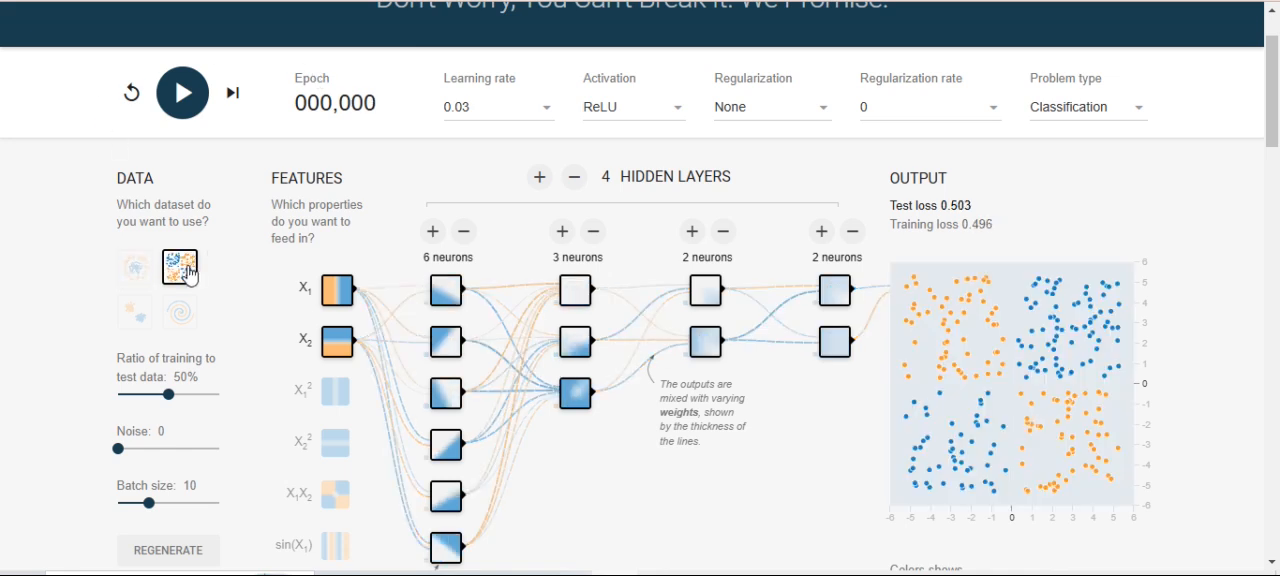
left_click(135, 309)
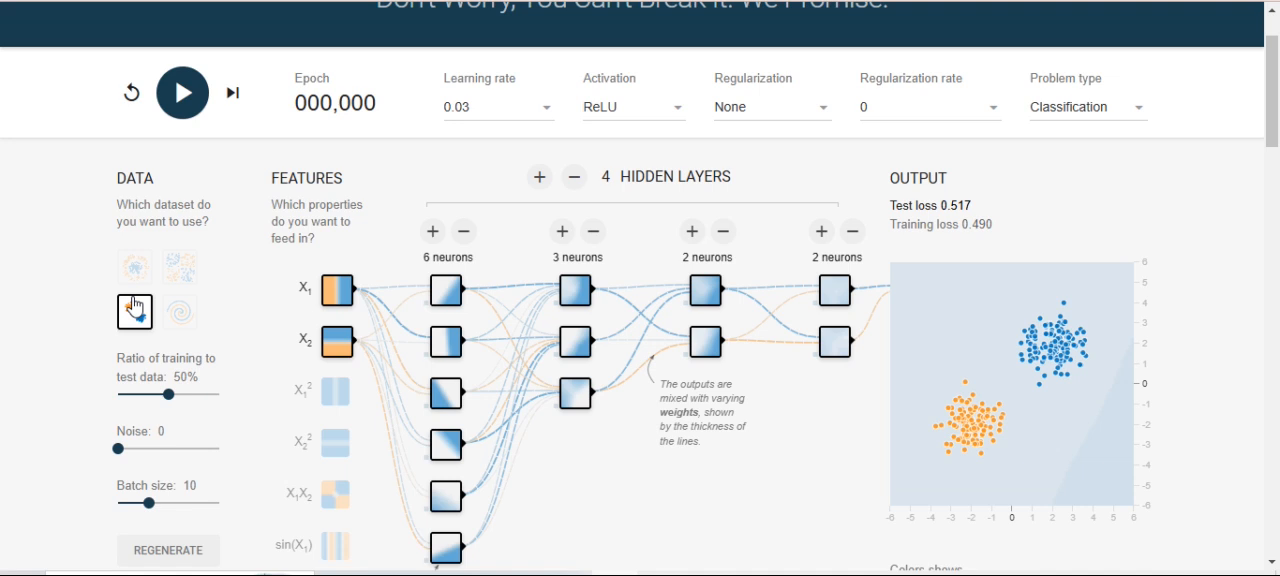
- Reduce the network to one hidden layer with a single neuron and train it for about 45 epochs
left_click(574, 177)
triple_click(574, 177)
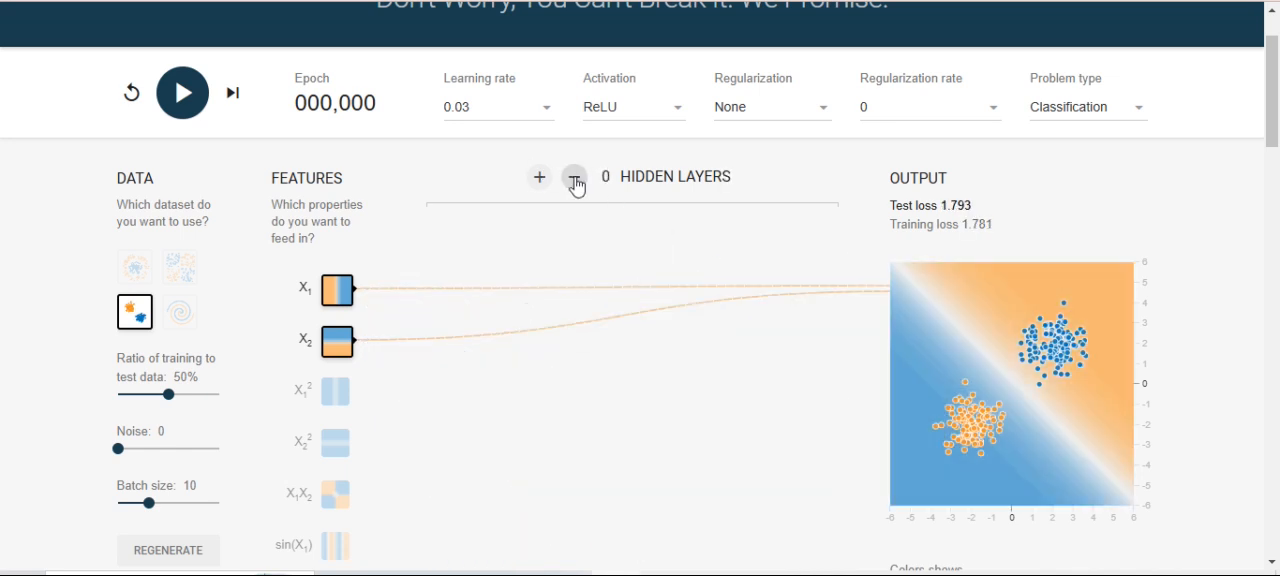
left_click(539, 177)
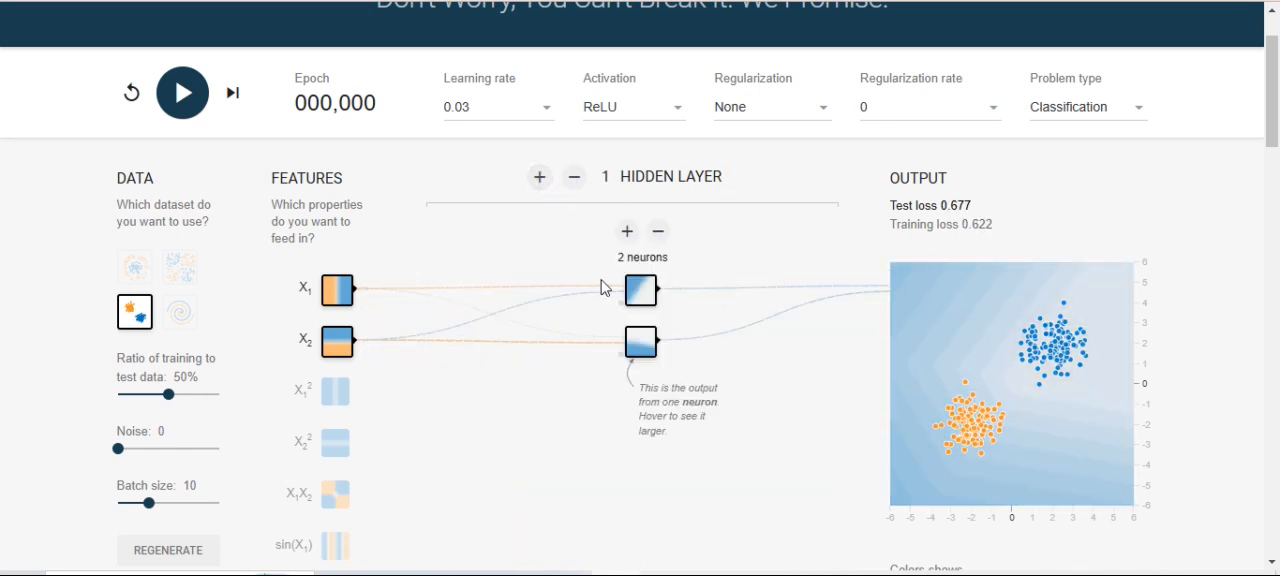
left_click(658, 231)
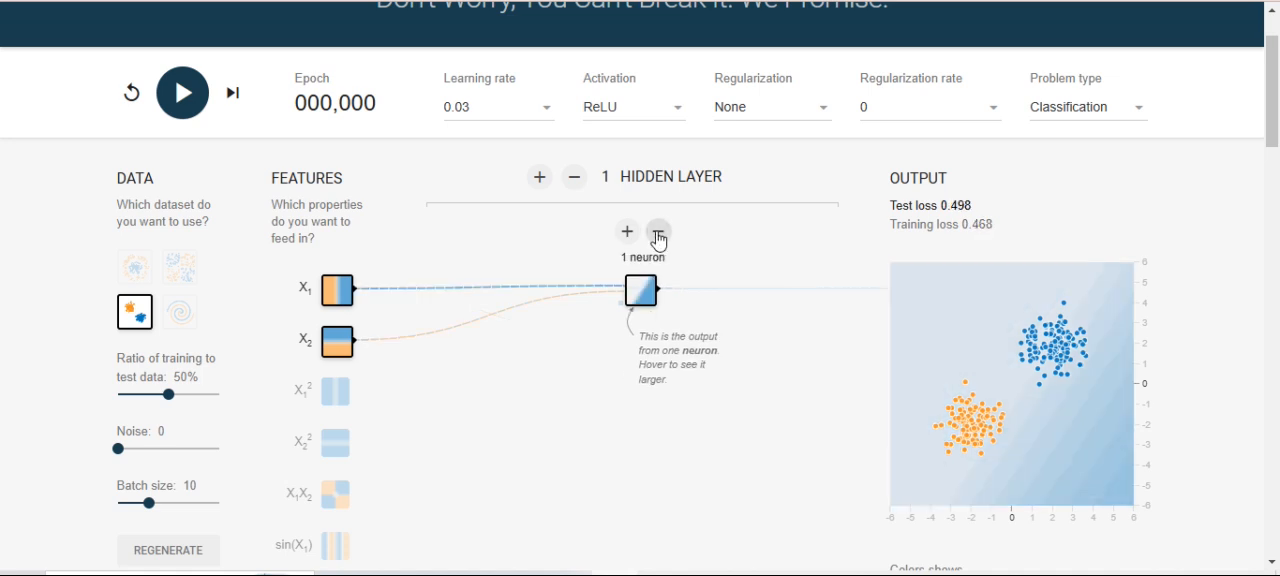
left_click(187, 116)
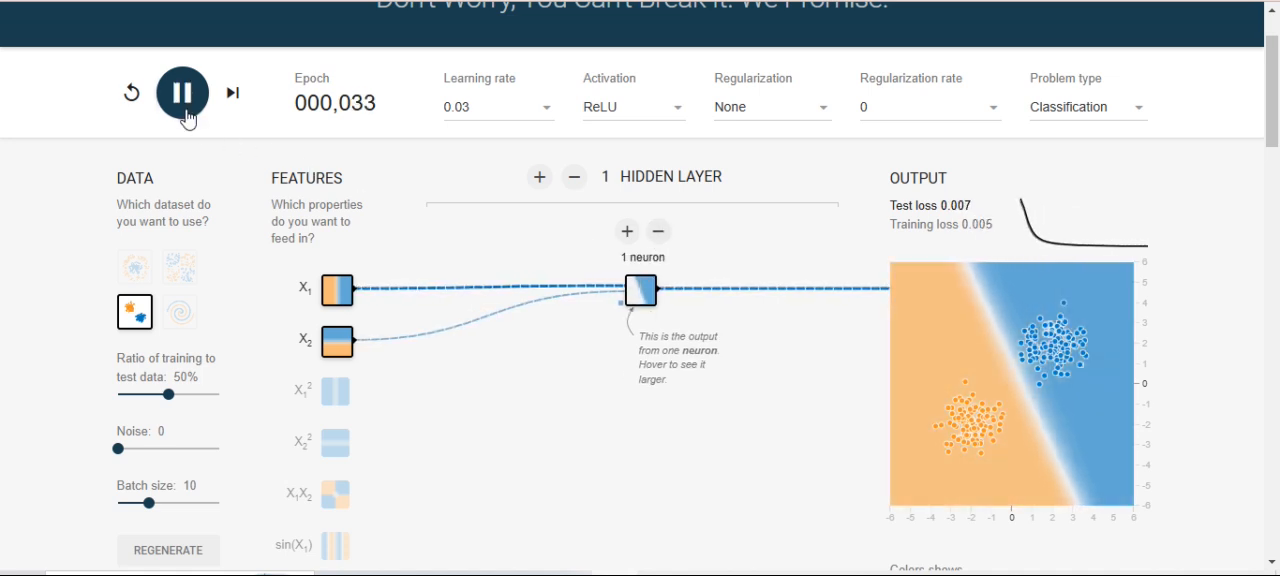
left_click(184, 115)
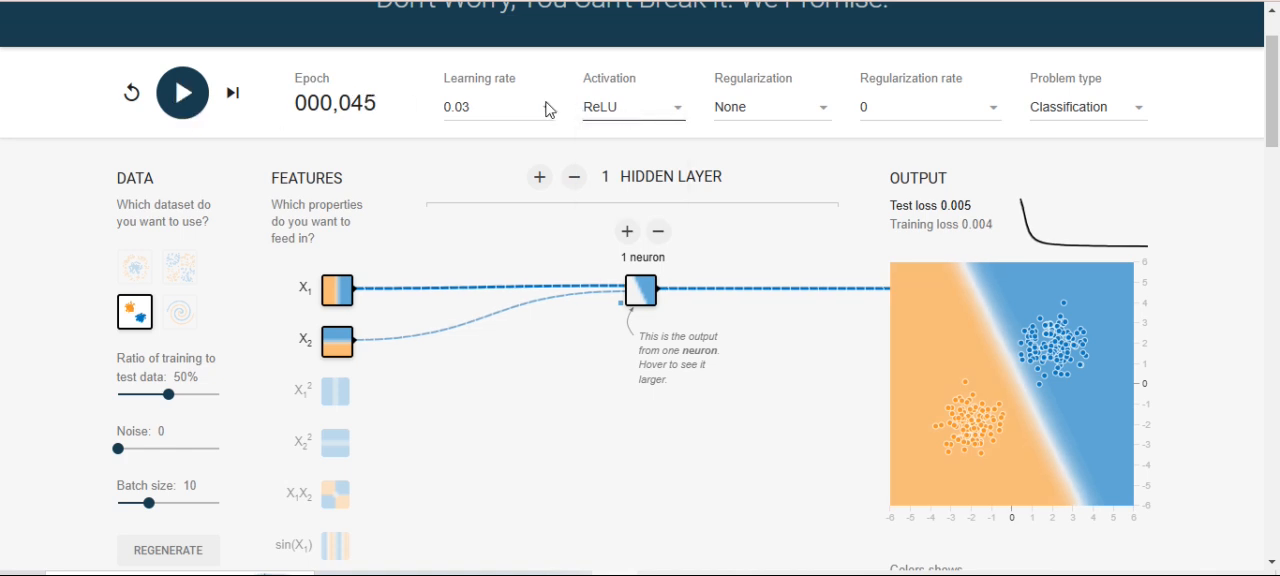
- Switch the problem type to Regression and compare its two datasets, ending on the multi-cluster one
left_click(1106, 113)
left_click(1100, 153)
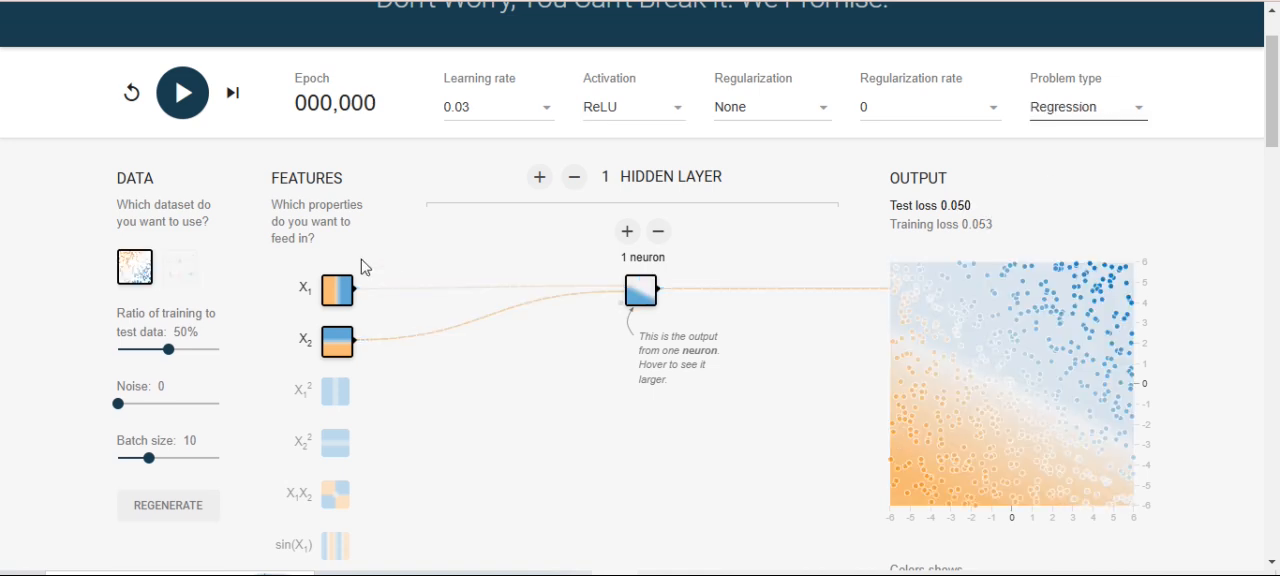
left_click(170, 276)
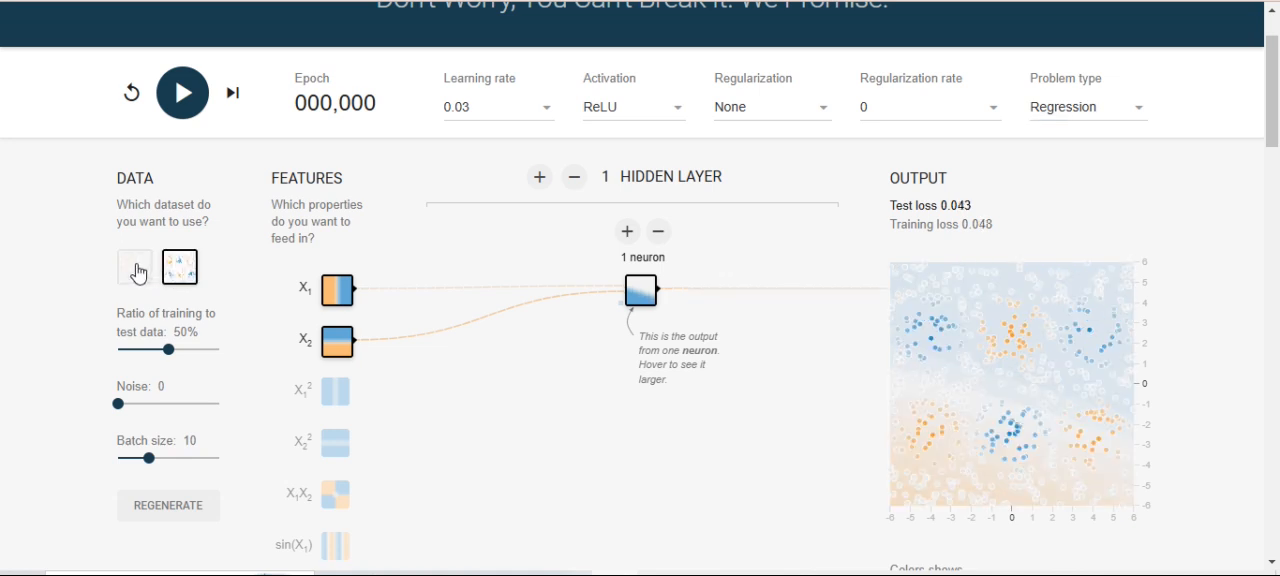
left_click(137, 271)
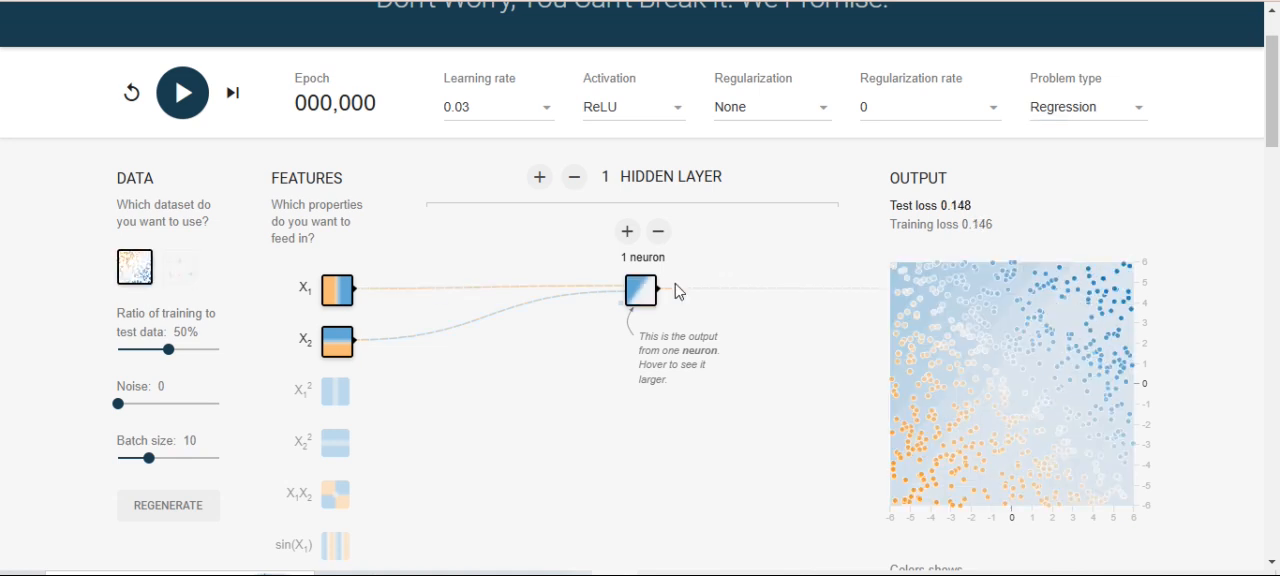
left_click(181, 271)
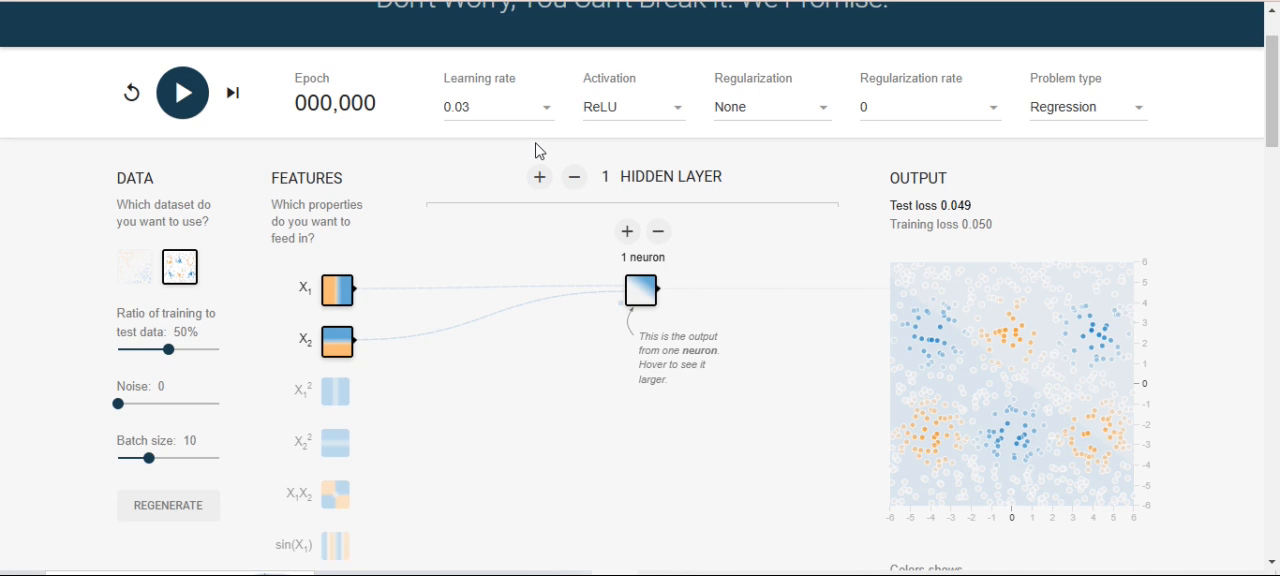
- Set the problem type back to Classification
left_click(1120, 106)
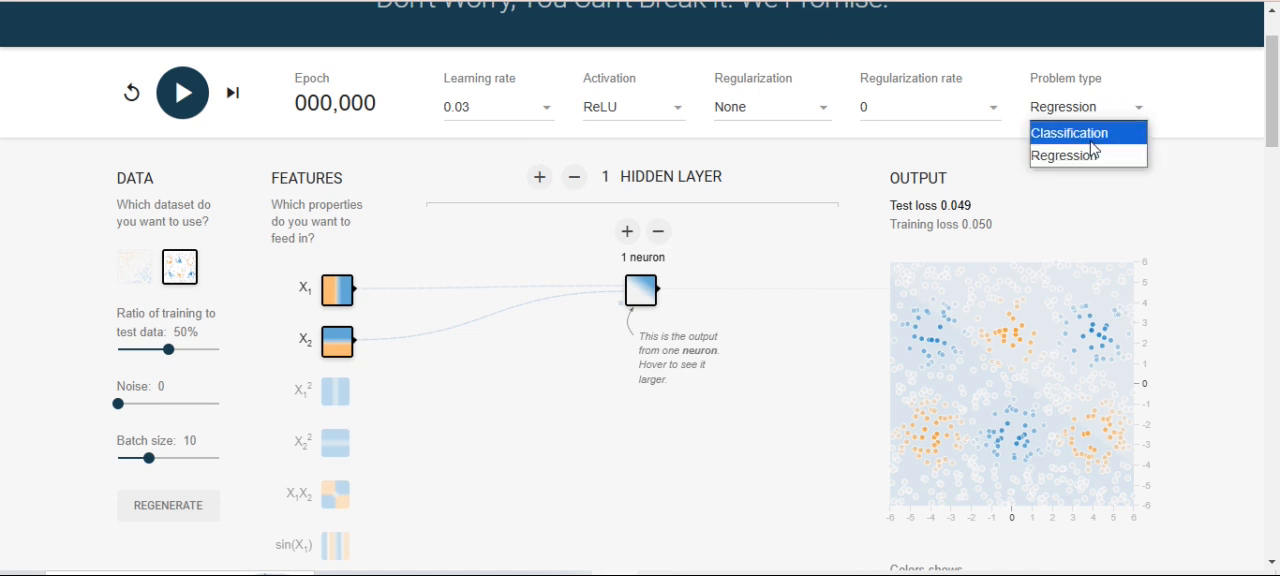
left_click(1091, 141)
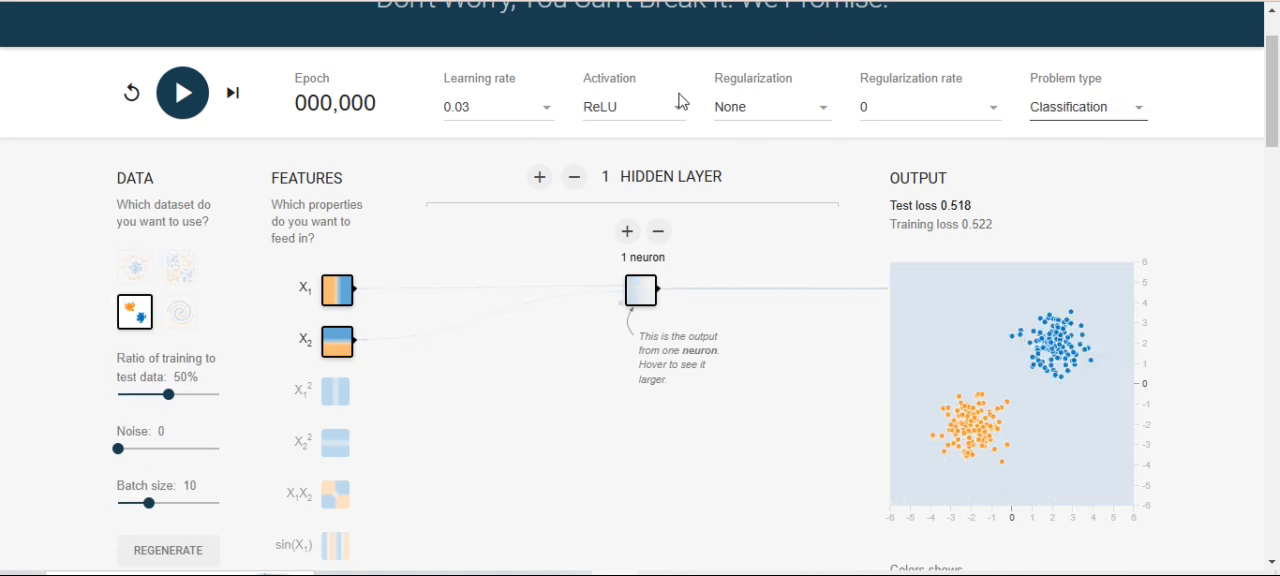
scroll(591, 194, "down", 2)
scroll(171, 217, "up", 2)
left_click_drag(106, 192, 778, 385)
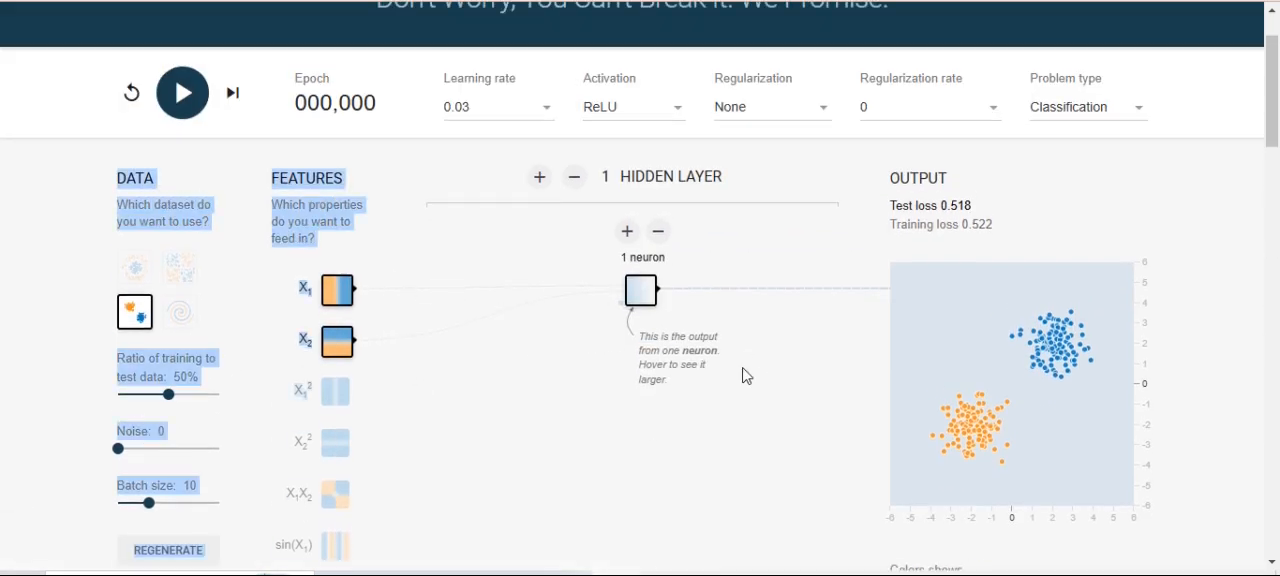
left_click(531, 320)
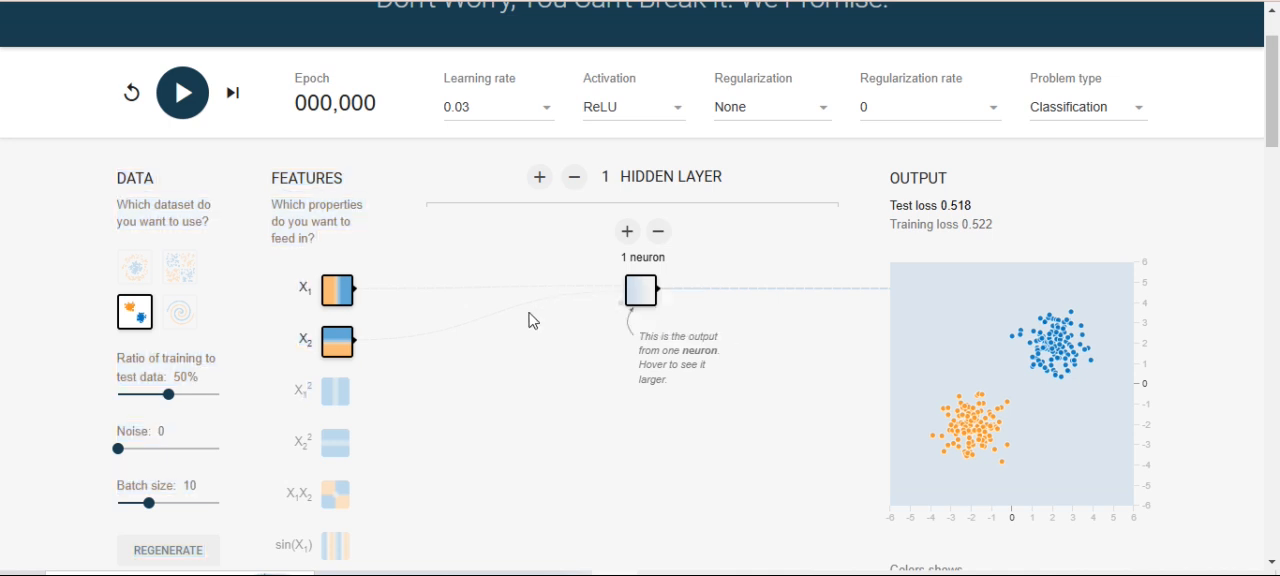